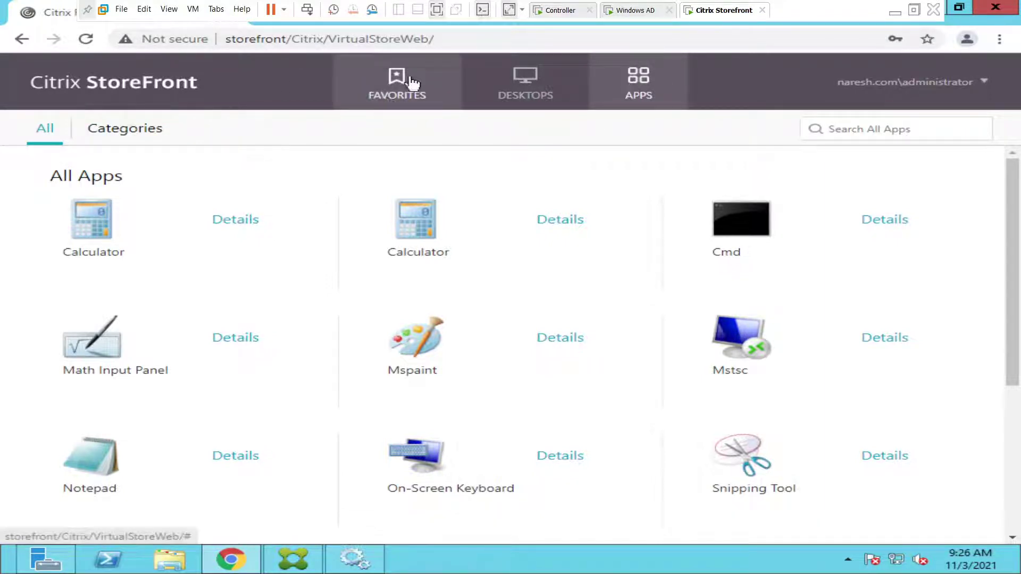
- Browse the store's Desktops and Apps pages, scroll the app list, and return to Desktops
{"action": "left_click", "coordinate": [515, 107]}
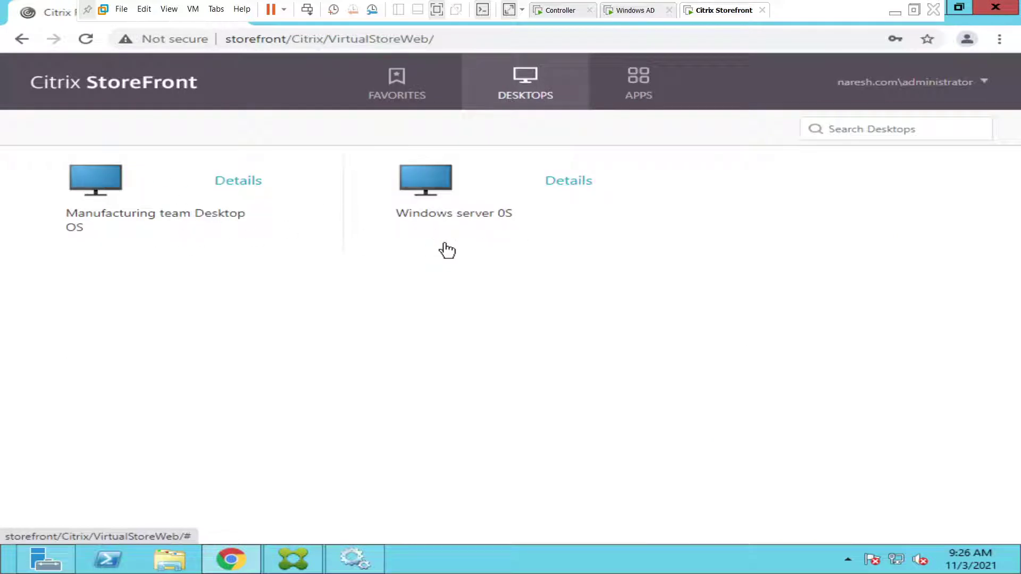
{"action": "left_click", "coordinate": [649, 101]}
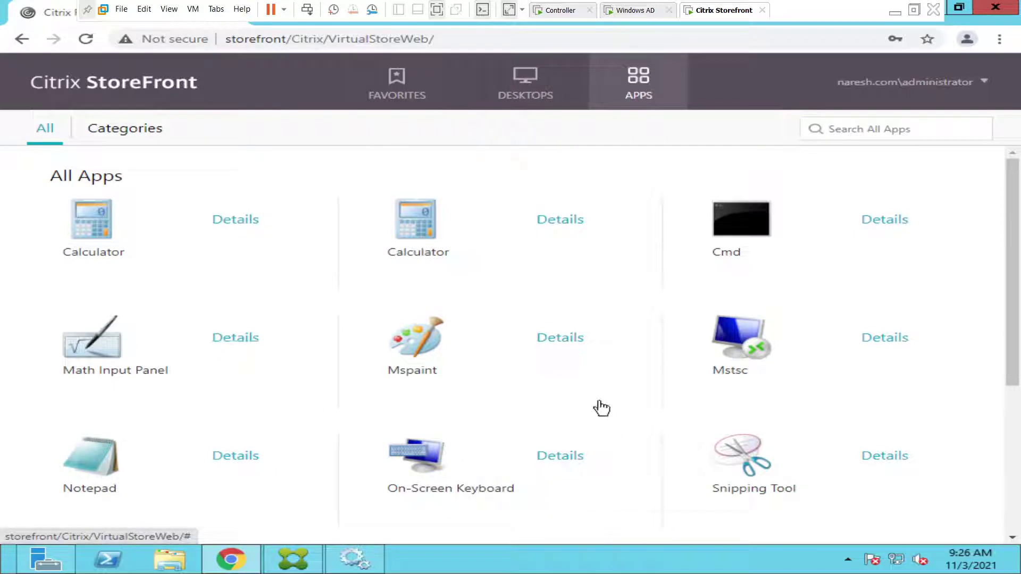
{"action": "scroll", "coordinate": [602, 408], "scroll_direction": "down", "scroll_amount": 5}
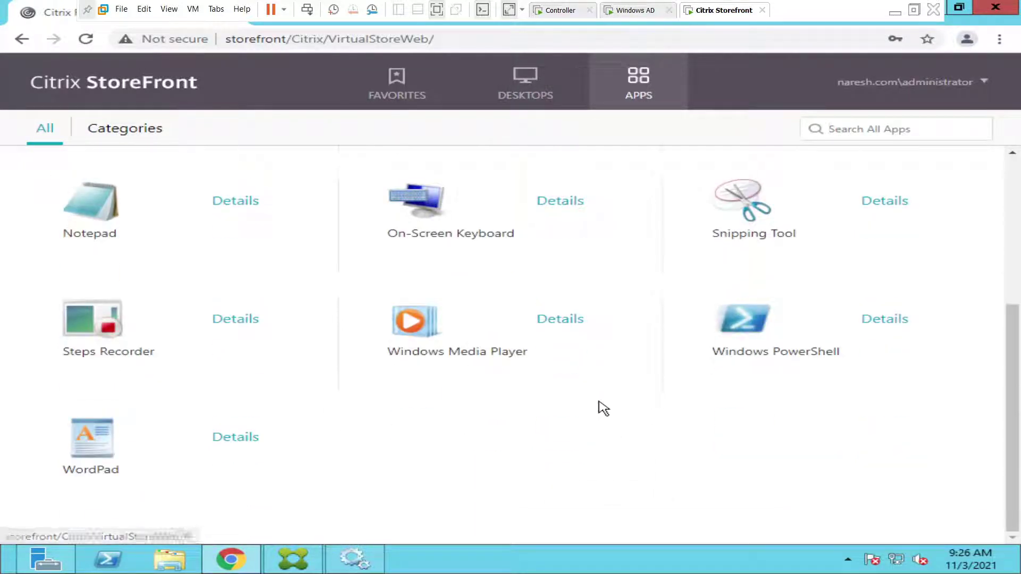
{"action": "scroll", "coordinate": [602, 409], "scroll_direction": "up", "scroll_amount": 5}
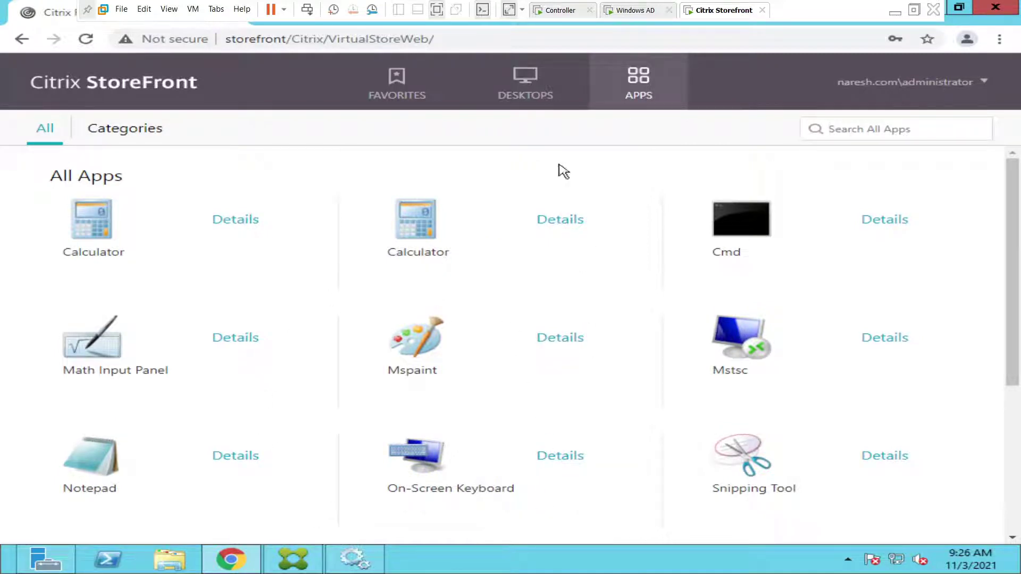
{"action": "left_click", "coordinate": [525, 90]}
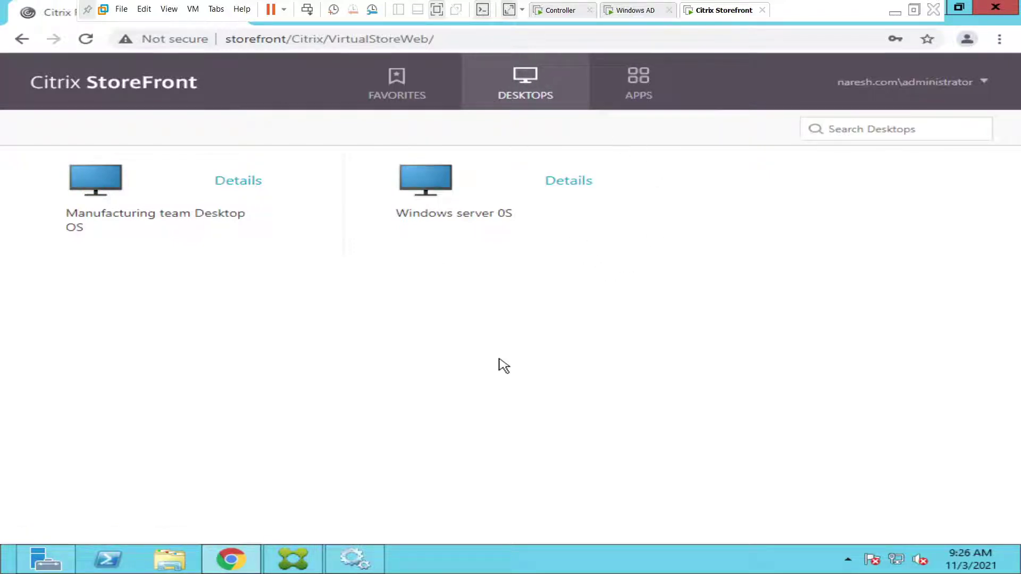
- Set the VirtualStoreWeb site's Client Interface view to 'Show Applications view only' and save
{"action": "left_click", "coordinate": [307, 567]}
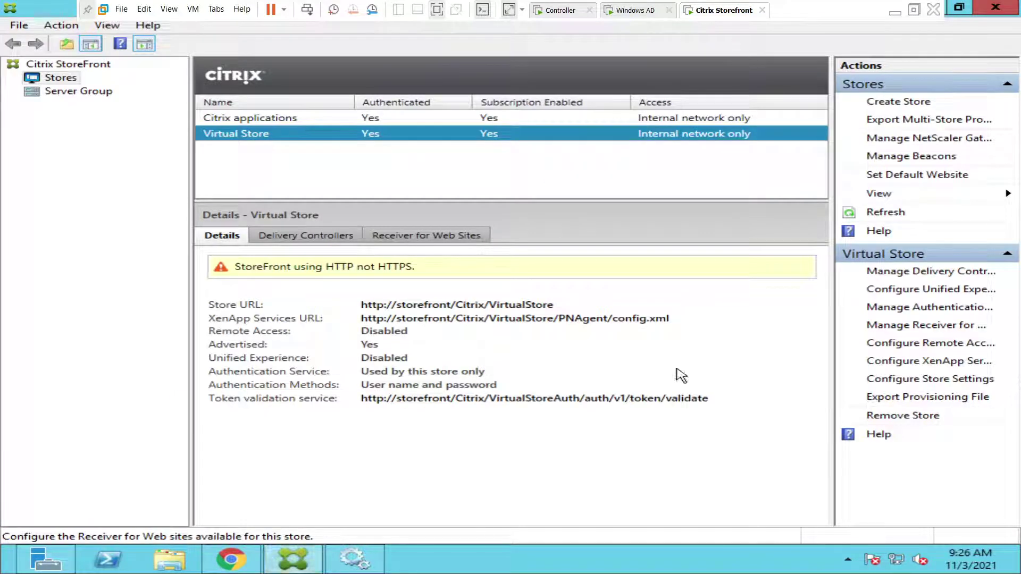
{"action": "left_click_drag", "start_coordinate": [830, 306], "coordinate": [751, 306]}
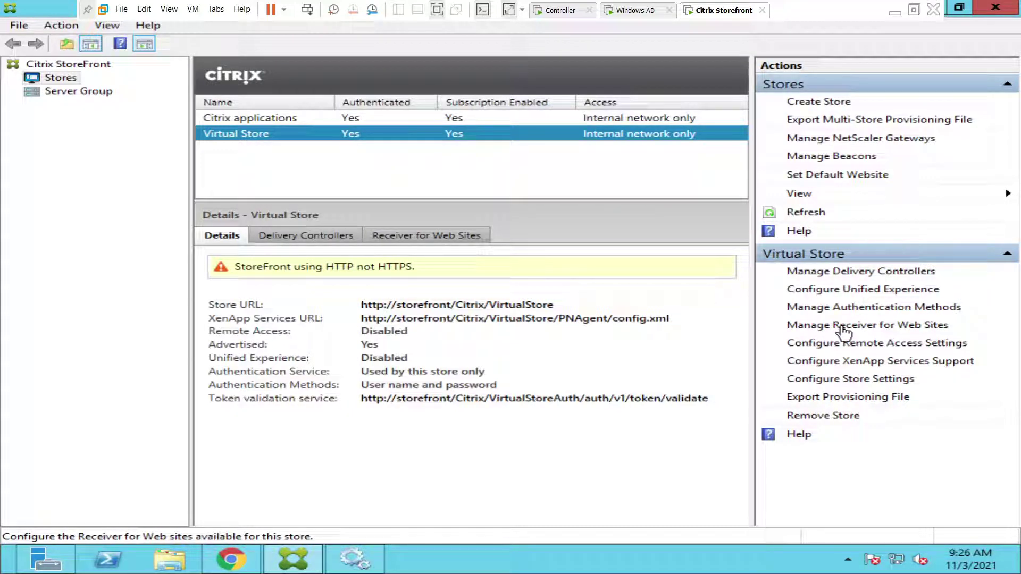
{"action": "left_click", "coordinate": [845, 330]}
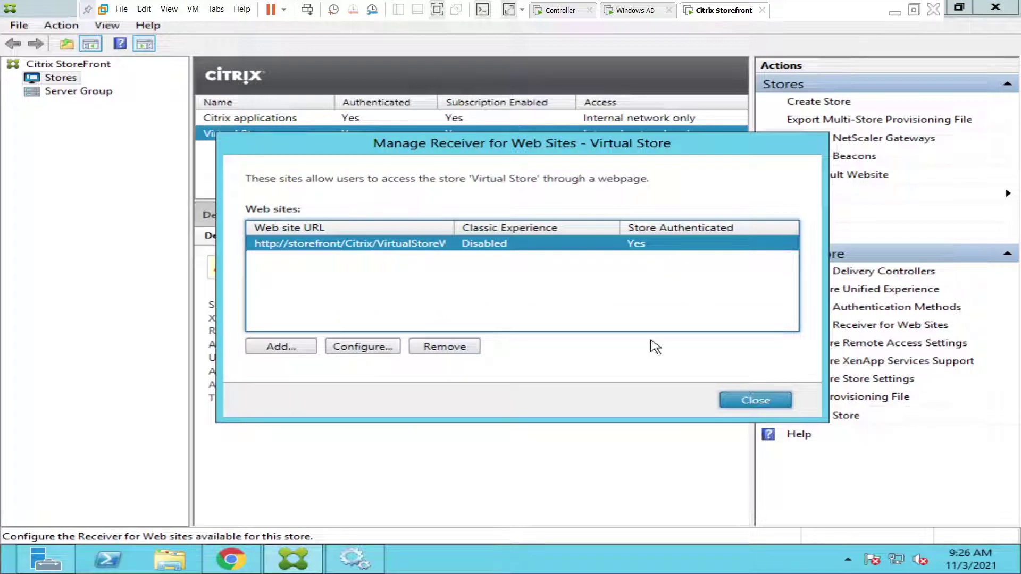
{"action": "left_click", "coordinate": [361, 347]}
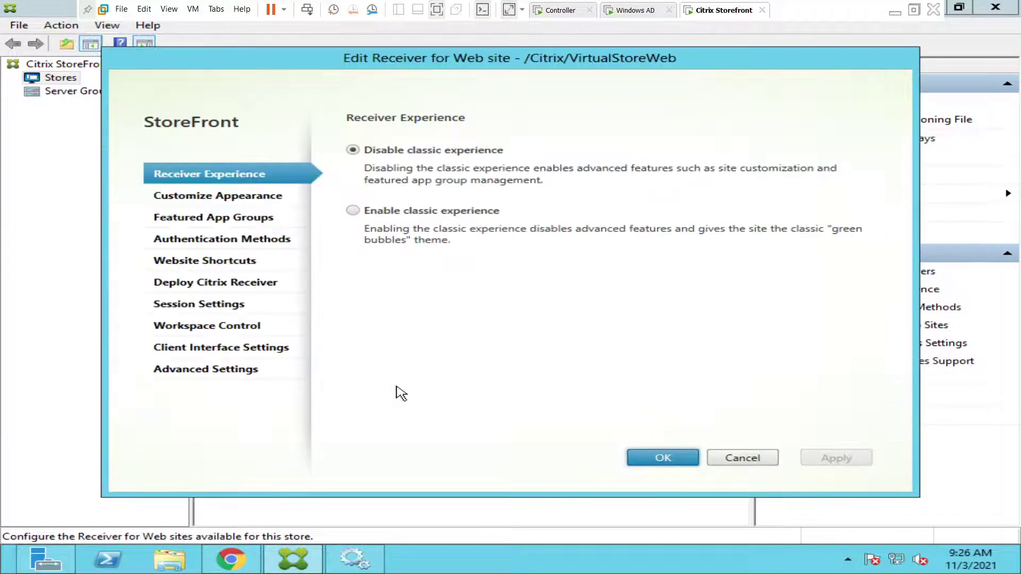
{"action": "left_click", "coordinate": [217, 356]}
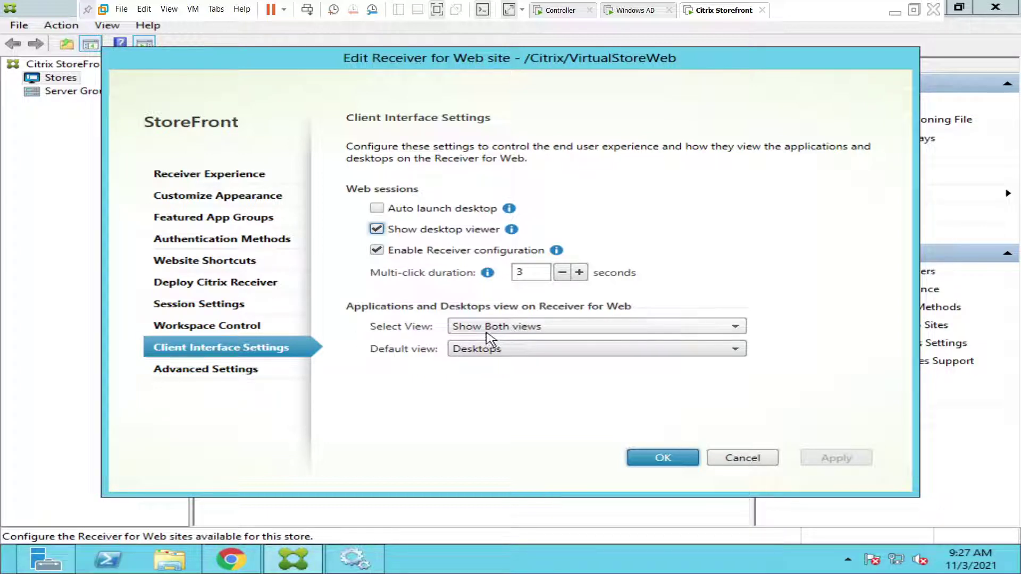
{"action": "left_click", "coordinate": [533, 333]}
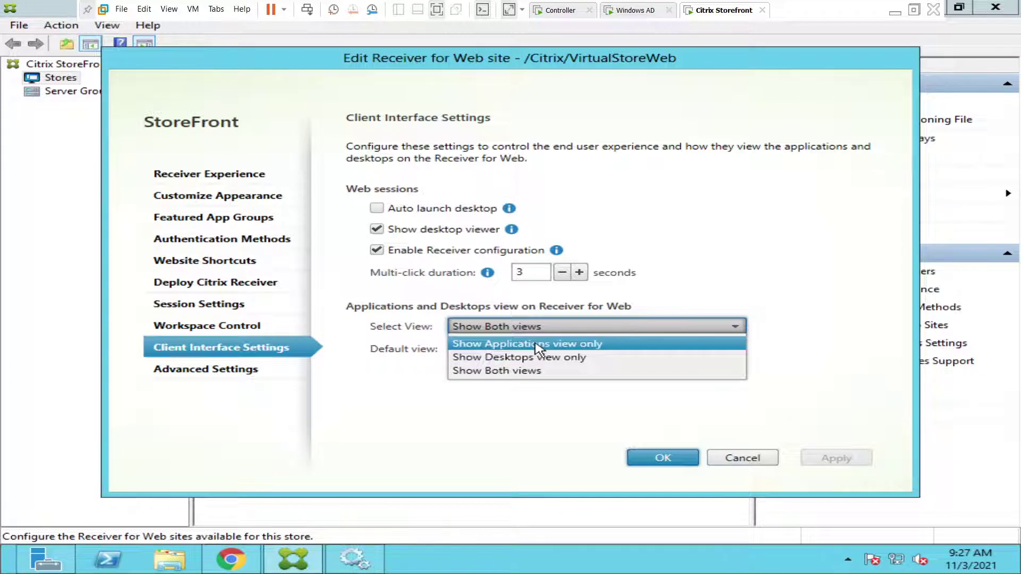
{"action": "left_click", "coordinate": [539, 344]}
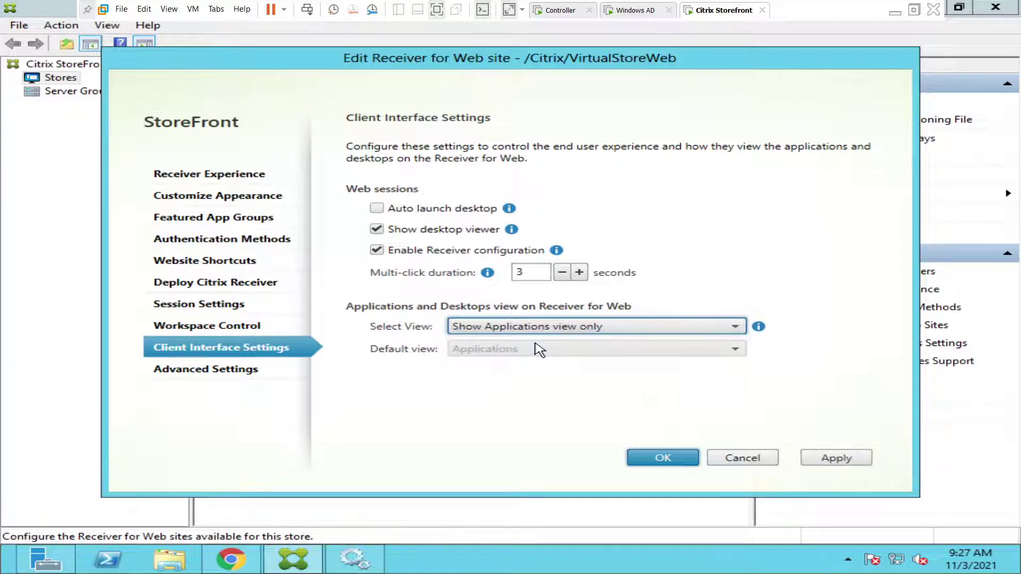
{"action": "left_click", "coordinate": [679, 458]}
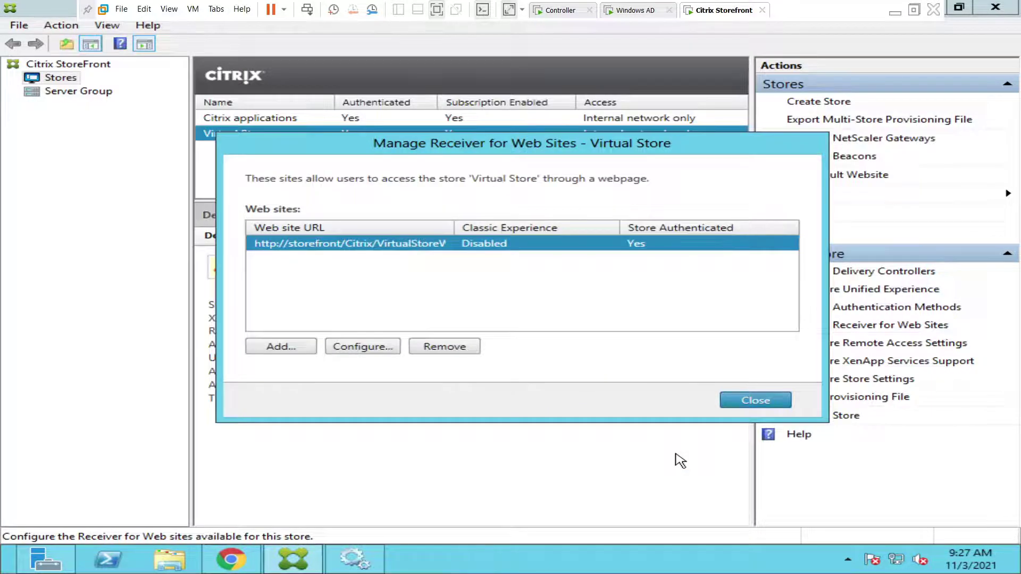
- Close the web site manager and reload the store site address in Chrome
{"action": "left_click", "coordinate": [755, 400]}
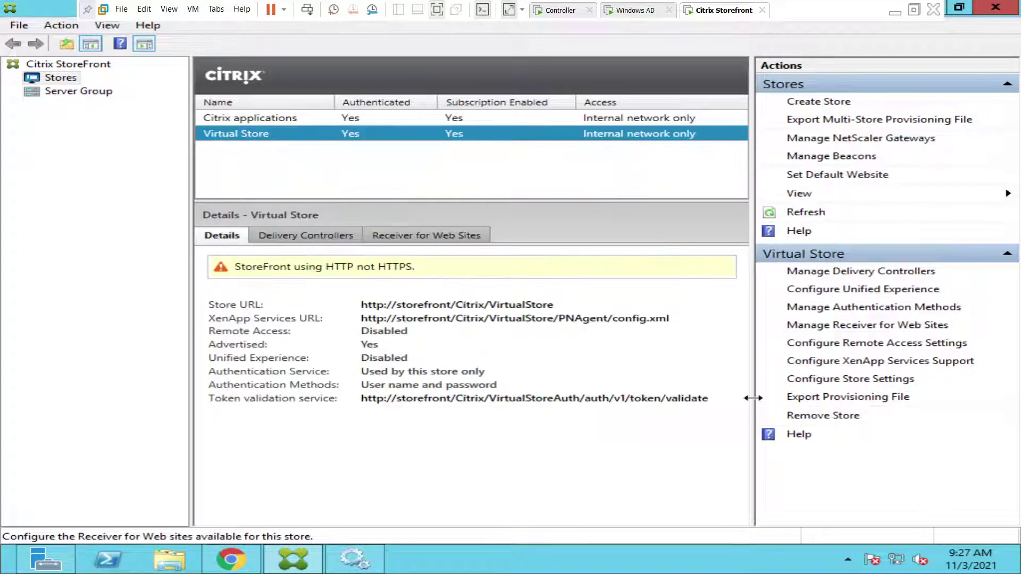
{"action": "left_click", "coordinate": [232, 562]}
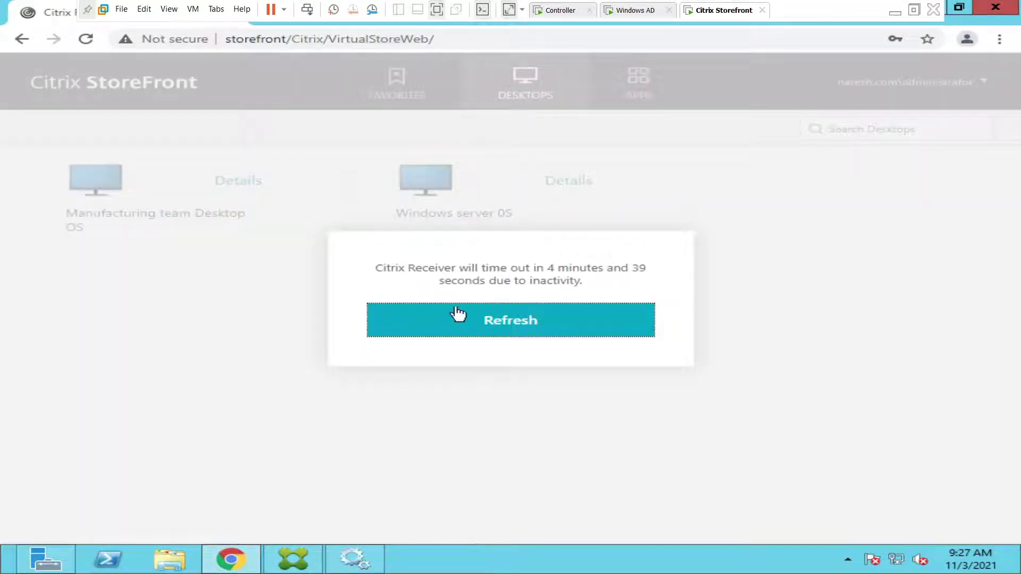
{"action": "left_click", "coordinate": [479, 325]}
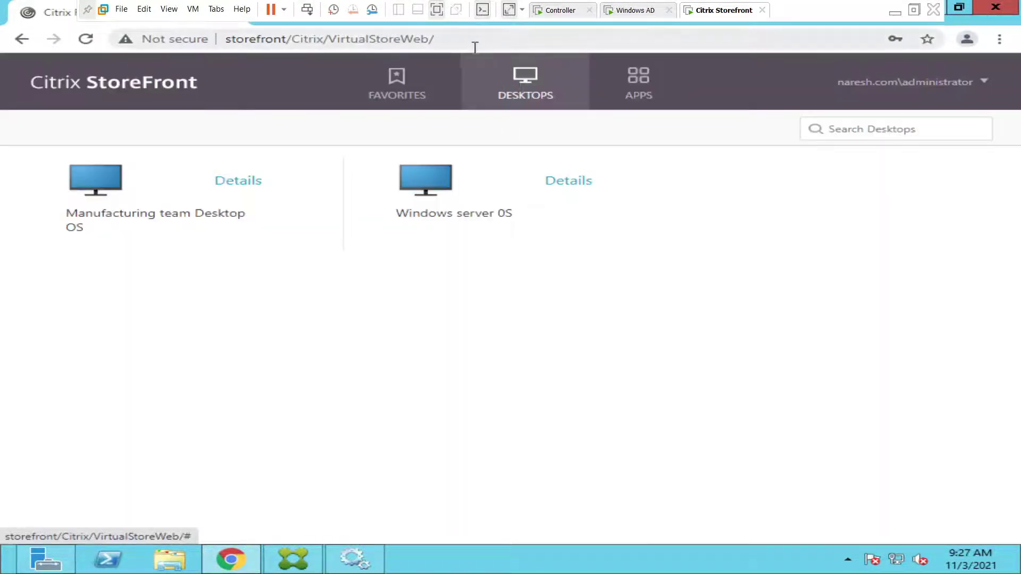
{"action": "left_click", "coordinate": [477, 47]}
{"action": "left_click", "coordinate": [473, 47]}
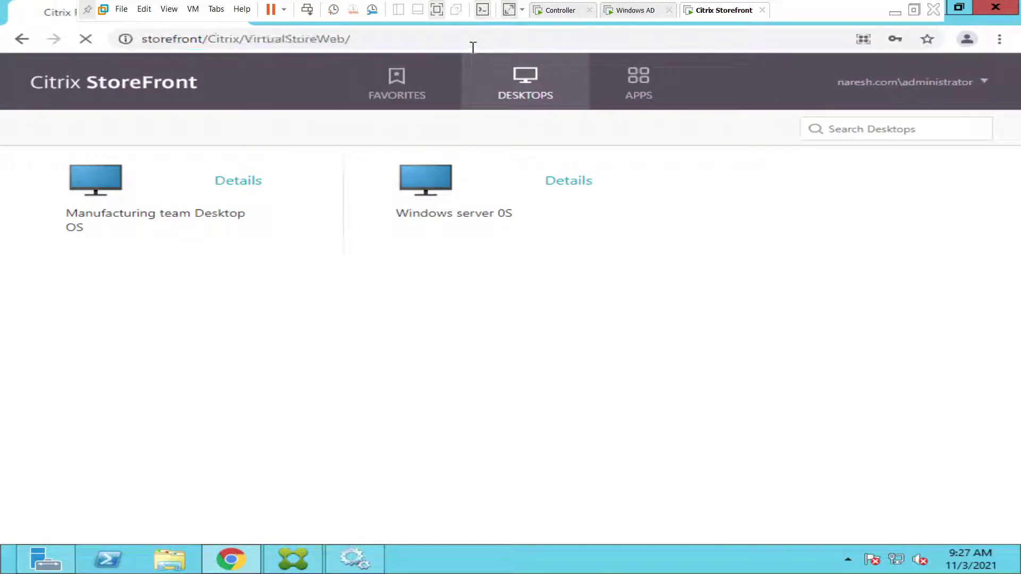
{"action": "key", "text": "Return"}
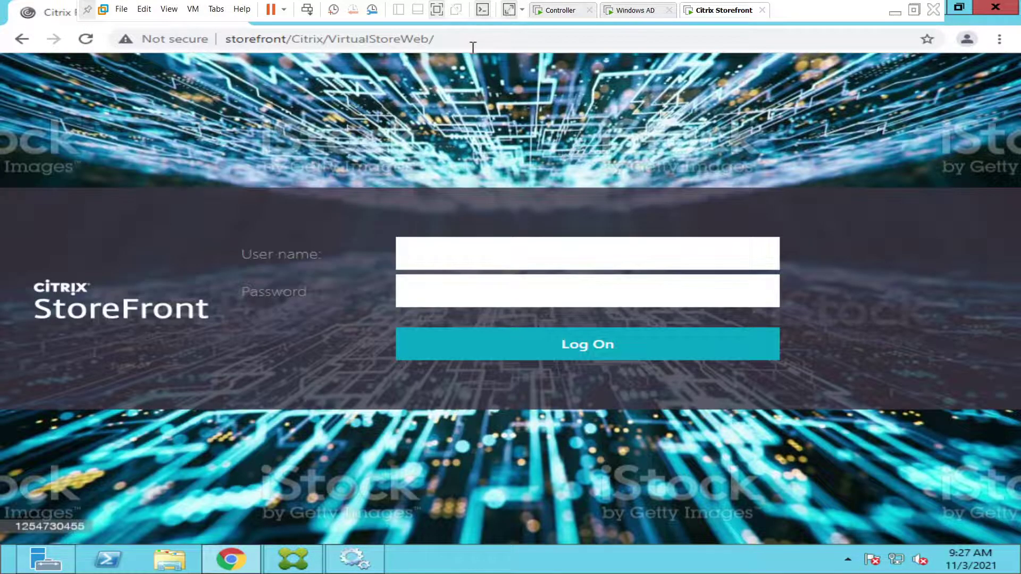
- Sign in with the administrator account and scroll the Apps list, now without Desktops
{"action": "left_click", "coordinate": [475, 261]}
{"action": "type", "text": "administrator"}
{"action": "key", "text": "Tab"}
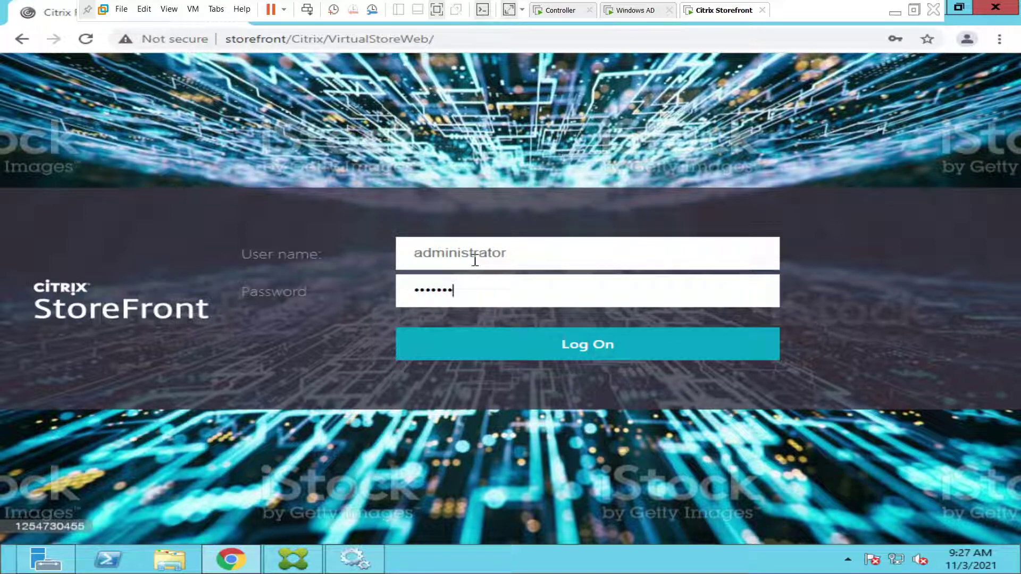
{"action": "key", "text": "Return"}
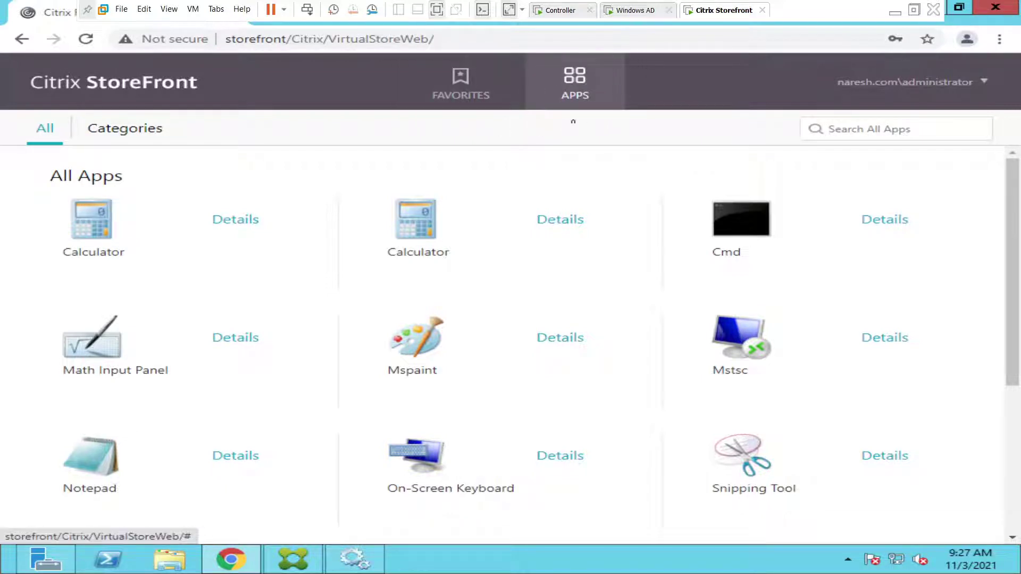
{"action": "scroll", "coordinate": [731, 228], "scroll_direction": "down", "scroll_amount": 1}
{"action": "scroll", "coordinate": [728, 247], "scroll_direction": "down", "scroll_amount": 3}
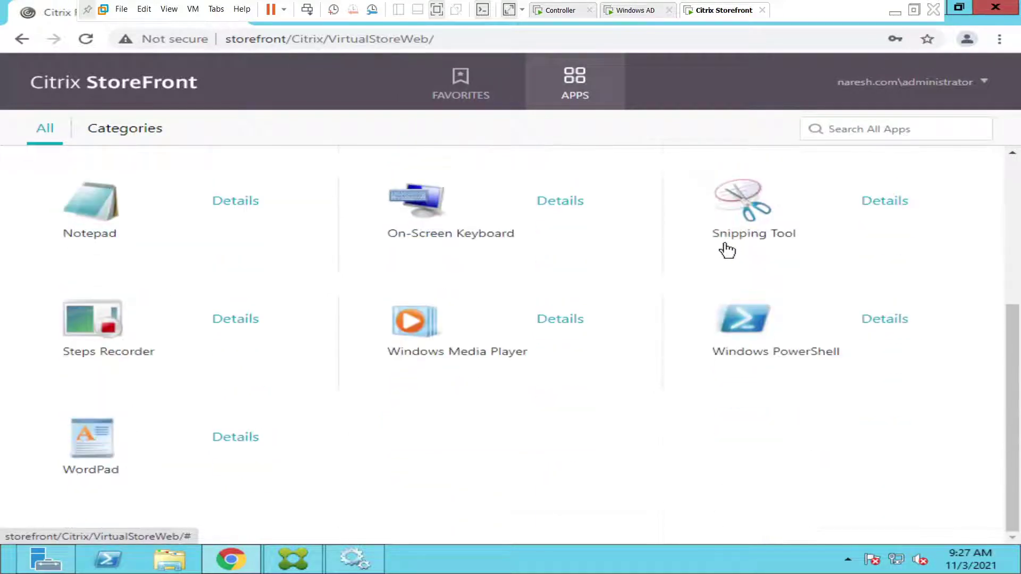
{"action": "scroll", "coordinate": [676, 381], "scroll_direction": "up", "scroll_amount": 4}
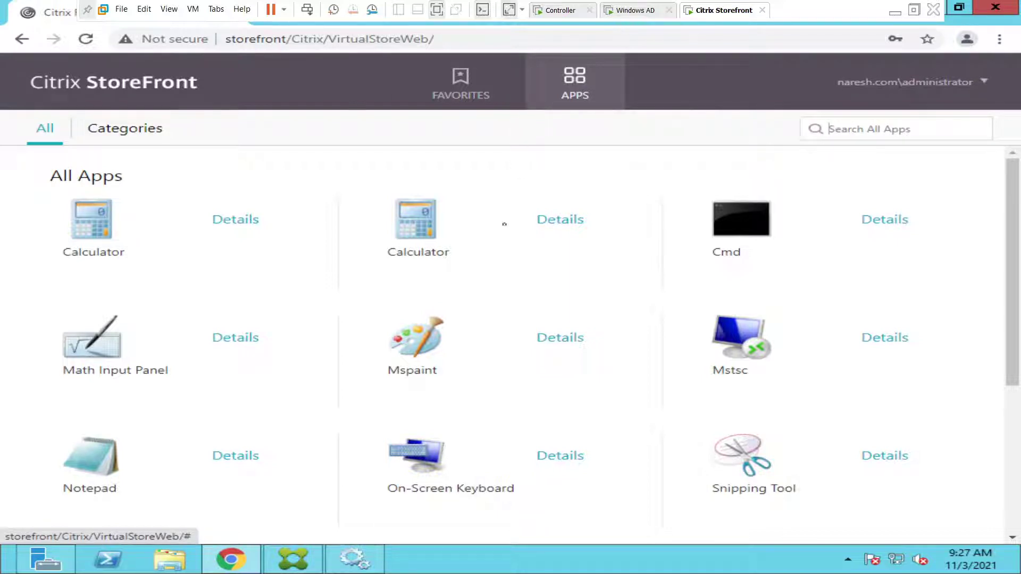
{"action": "scroll", "coordinate": [500, 335], "scroll_direction": "down", "scroll_amount": 4}
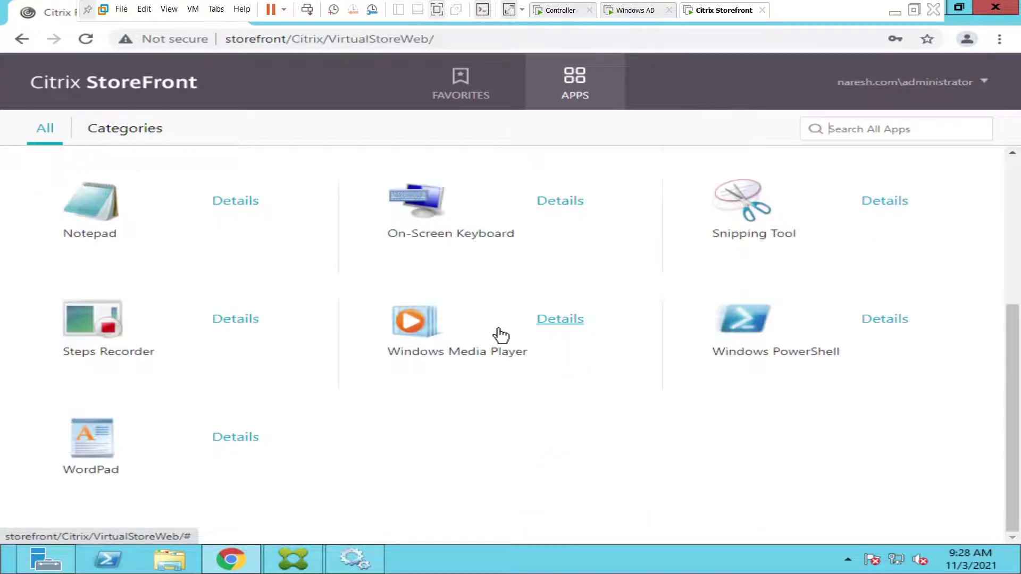
{"action": "scroll", "coordinate": [500, 335], "scroll_direction": "up", "scroll_amount": 4}
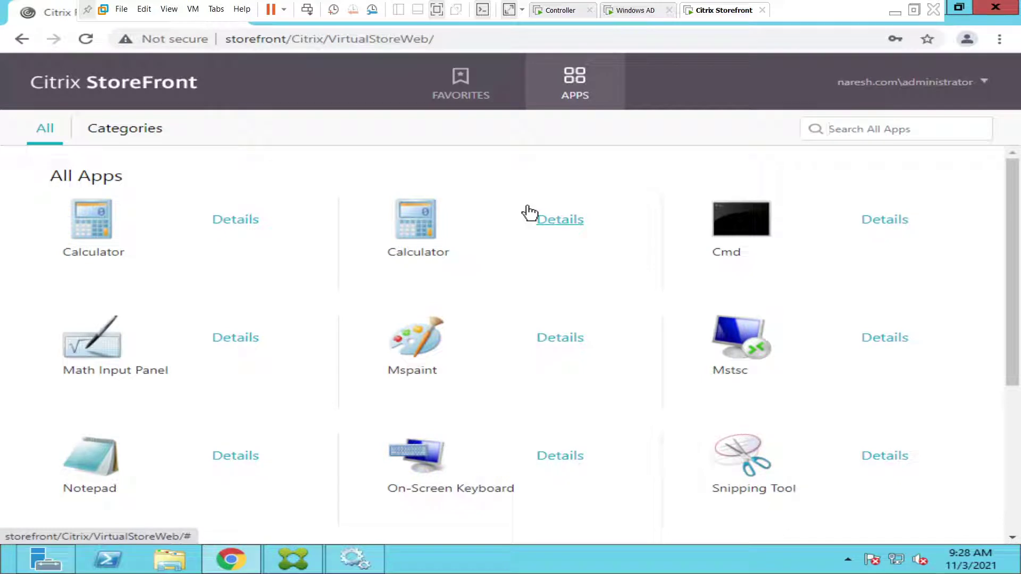
- Switch the VirtualStoreWeb site to 'Show Desktops view only', save, and close the web sites list
{"action": "left_click", "coordinate": [304, 568]}
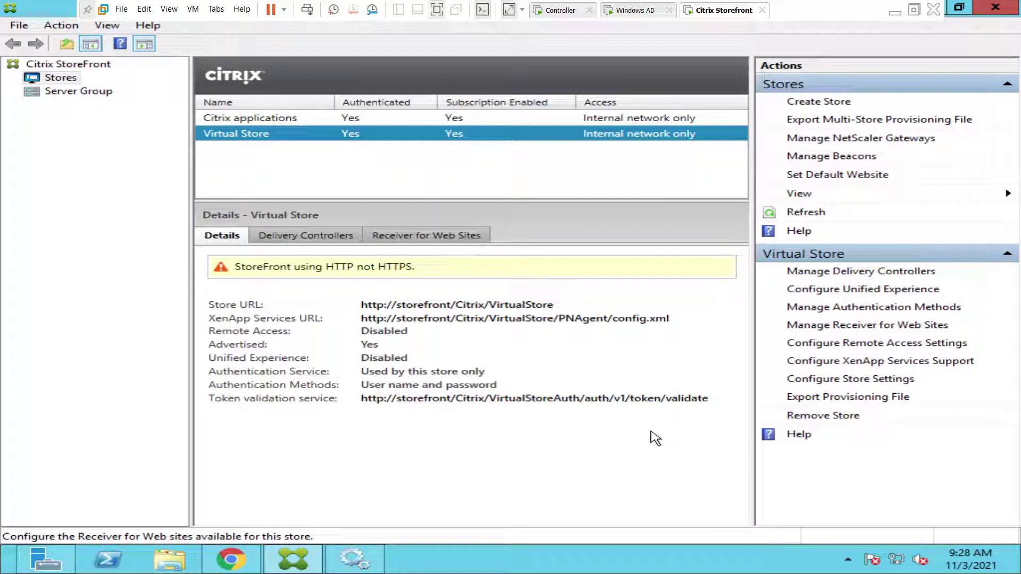
{"action": "left_click", "coordinate": [849, 327]}
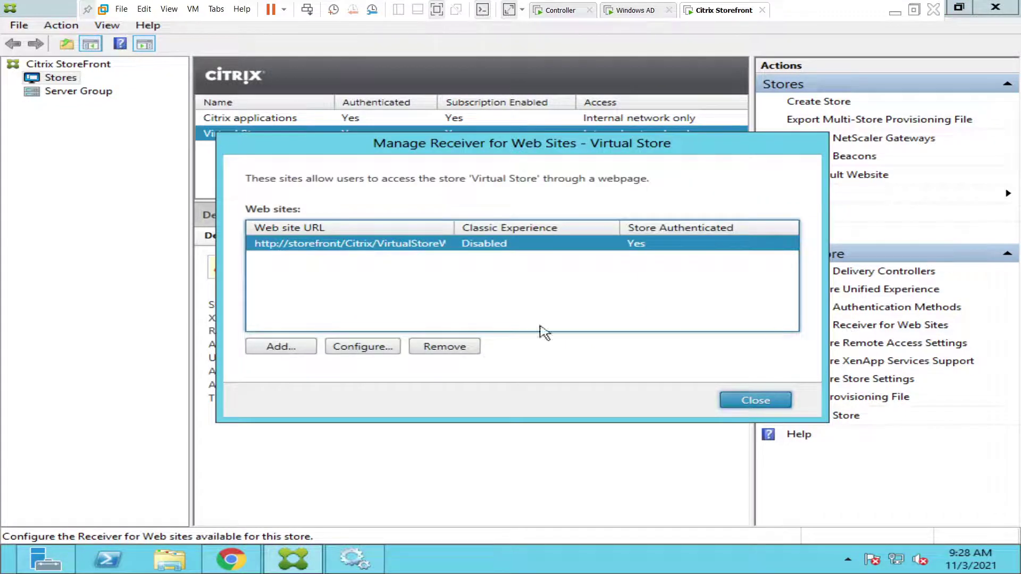
{"action": "left_click", "coordinate": [365, 350]}
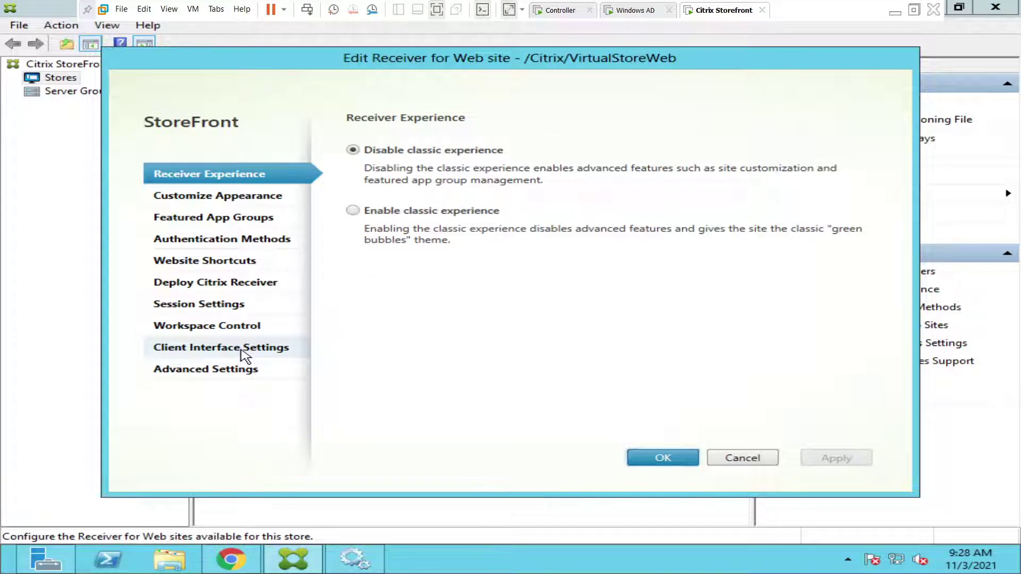
{"action": "left_click", "coordinate": [245, 352]}
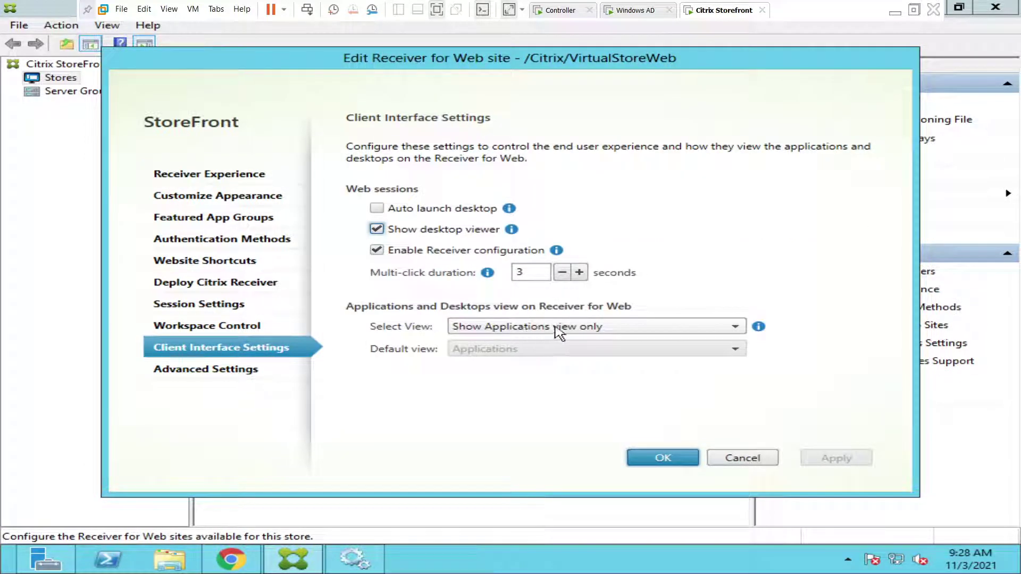
{"action": "left_click", "coordinate": [613, 331]}
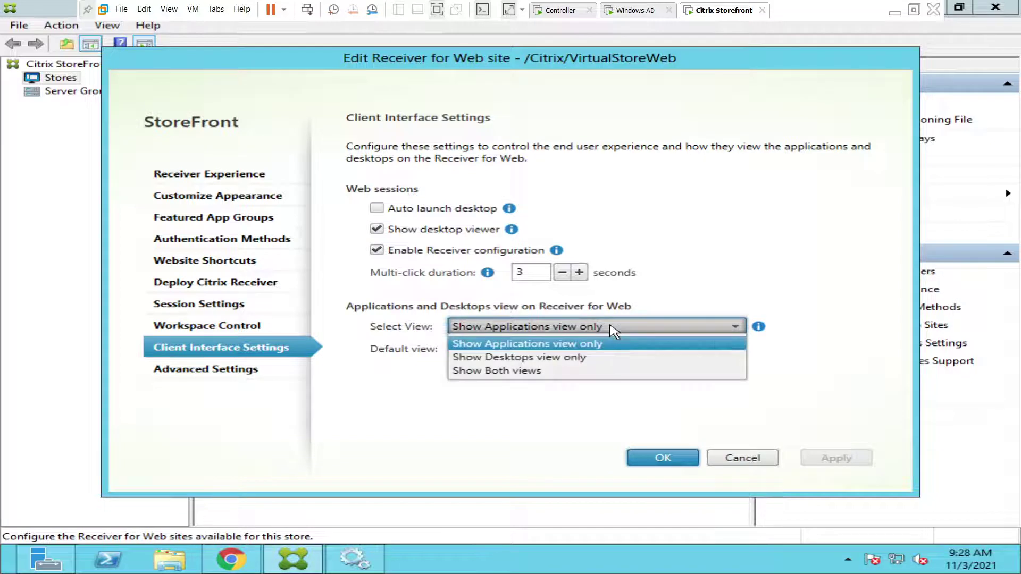
{"action": "left_click", "coordinate": [570, 359]}
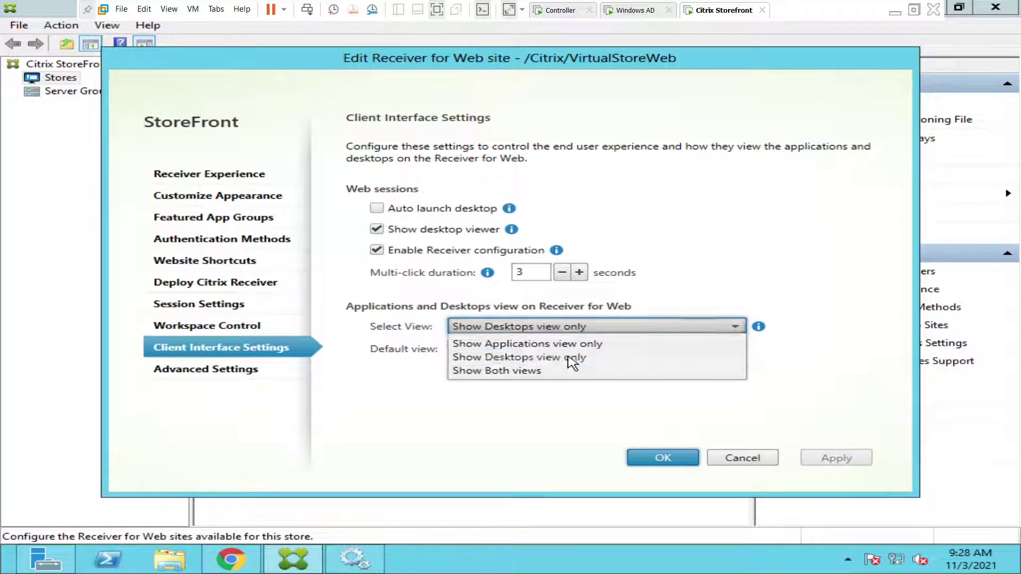
{"action": "left_click", "coordinate": [660, 460]}
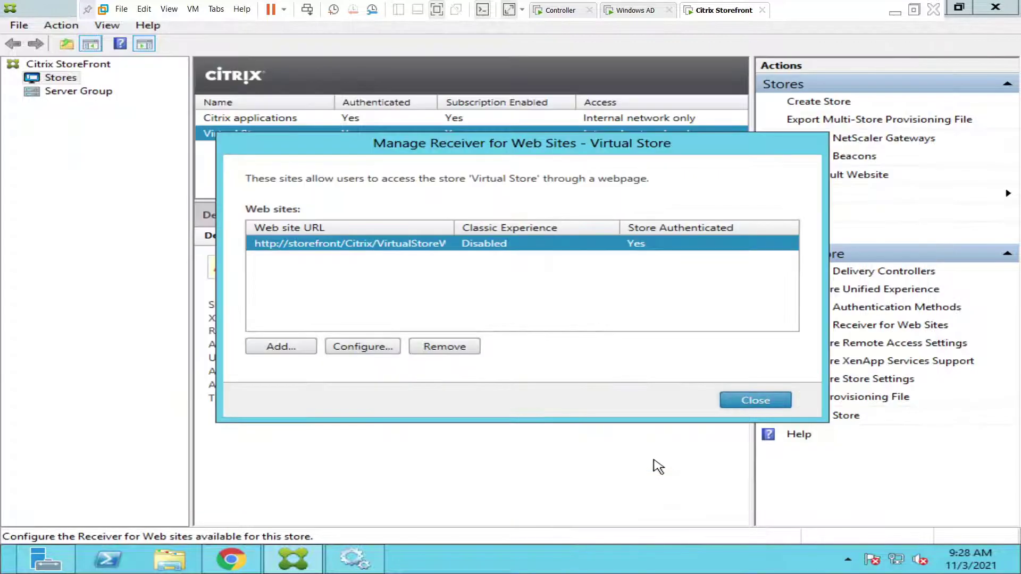
{"action": "left_click", "coordinate": [760, 406]}
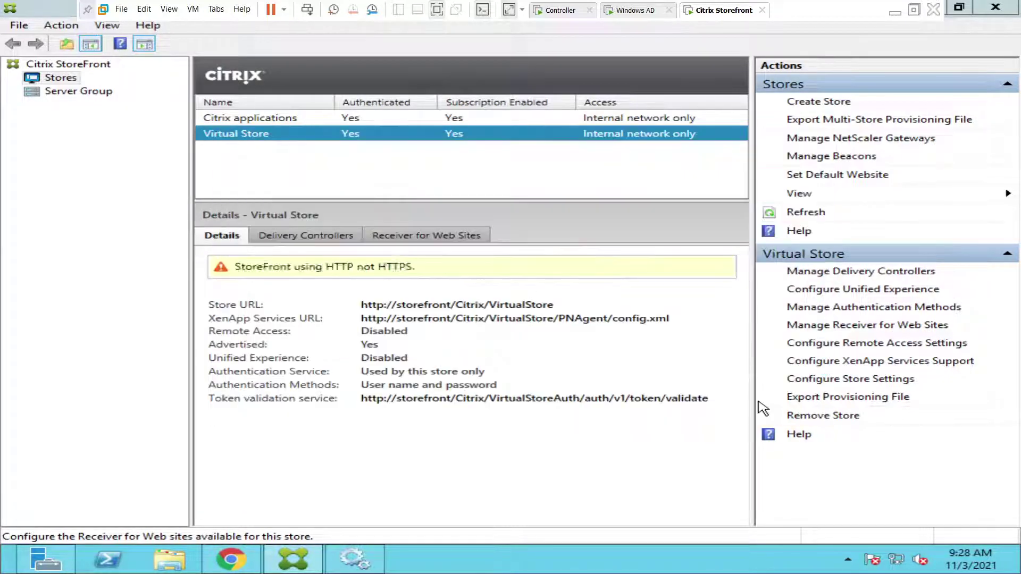
- Reload and sign in to the store, confirm only Favorites and Desktops, then log off
{"action": "left_click", "coordinate": [237, 568]}
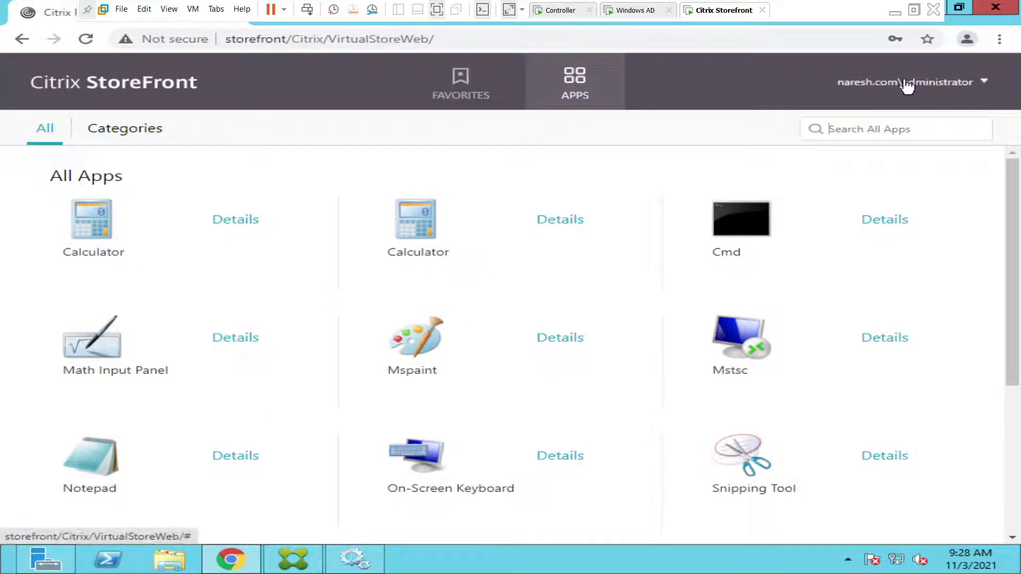
{"action": "left_click", "coordinate": [485, 40]}
{"action": "left_click", "coordinate": [485, 41]}
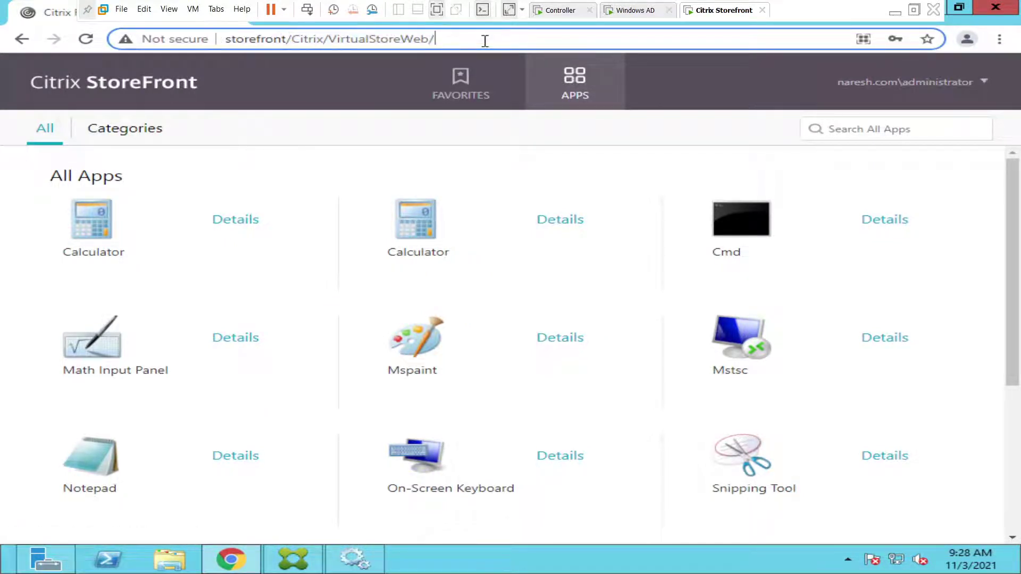
{"action": "key", "text": "Return"}
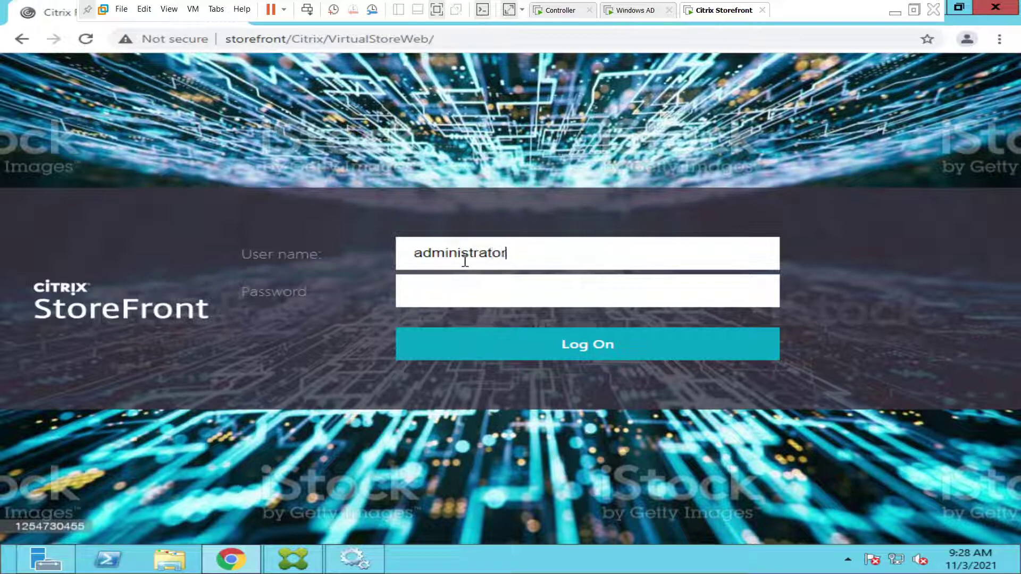
{"action": "key", "text": "Tab"}
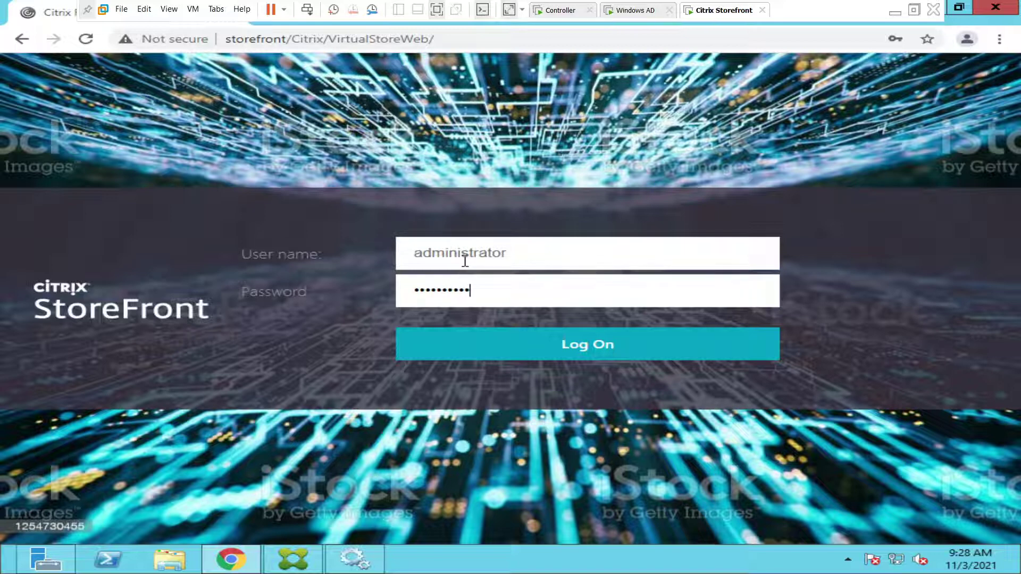
{"action": "key", "text": "Return"}
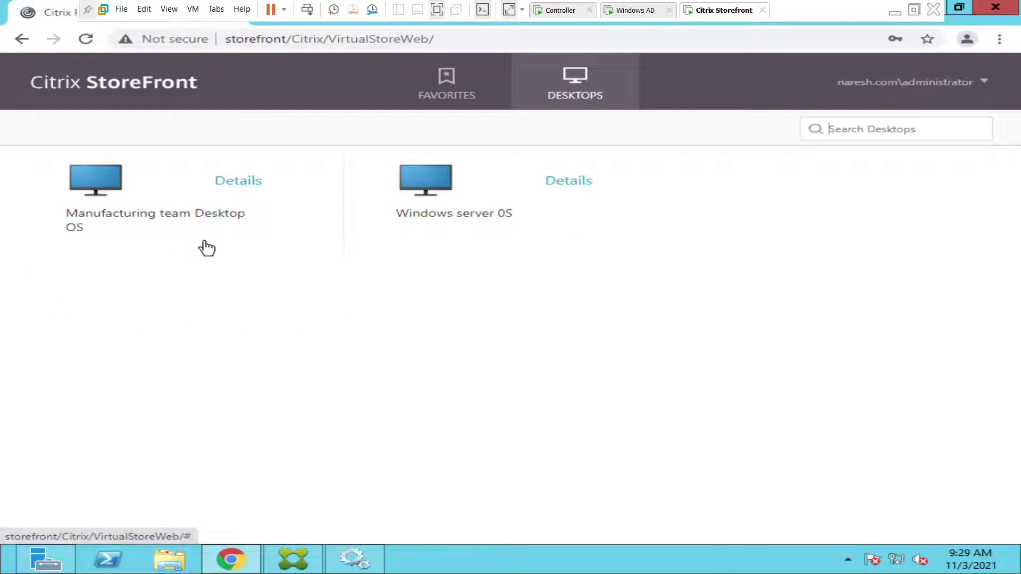
{"action": "left_click", "coordinate": [910, 91]}
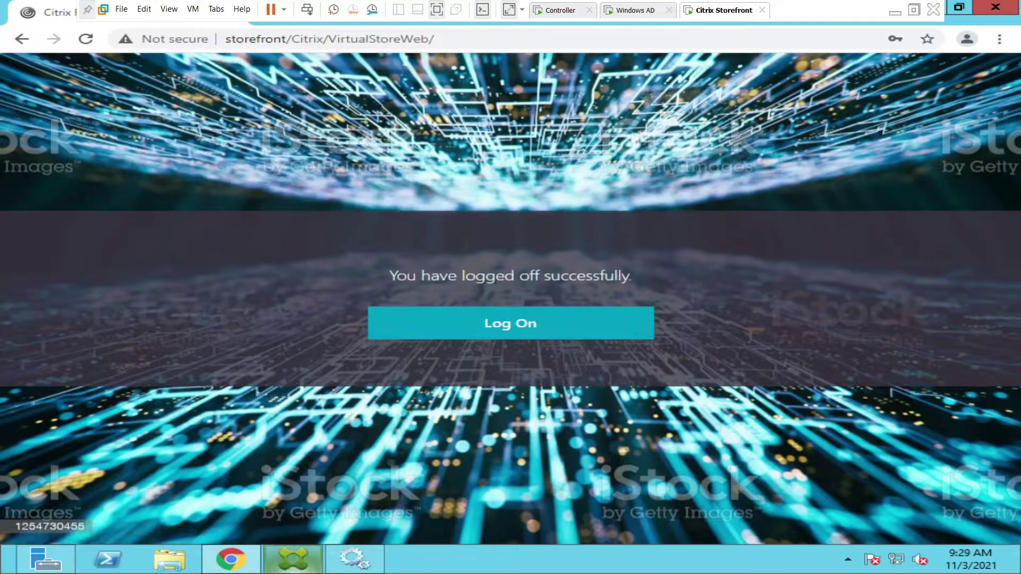
{"action": "left_click", "coordinate": [291, 561]}
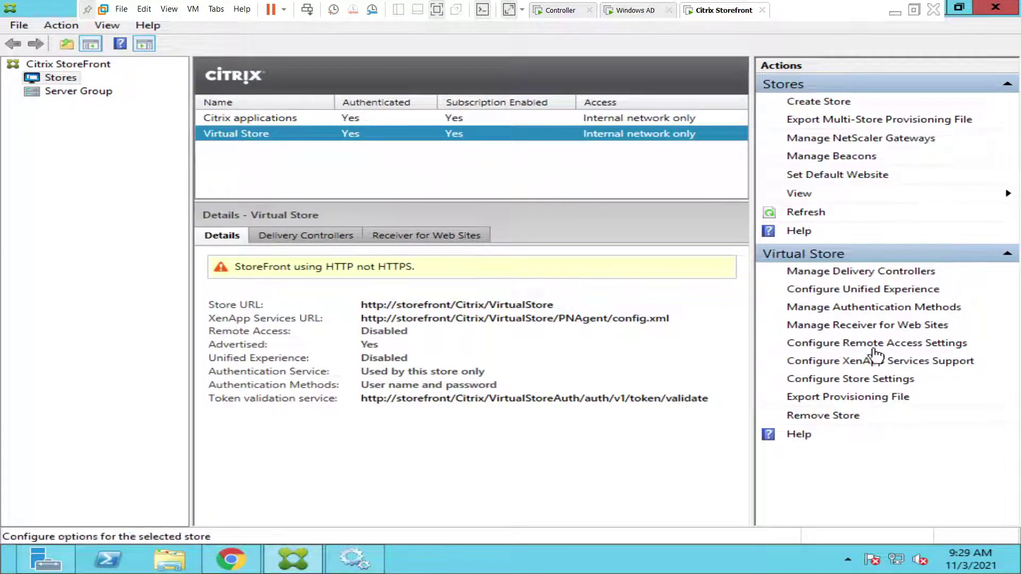
- Change the VirtualStoreWeb view to 'Show Both views' with Auto default, save, and close
{"action": "left_click", "coordinate": [857, 326]}
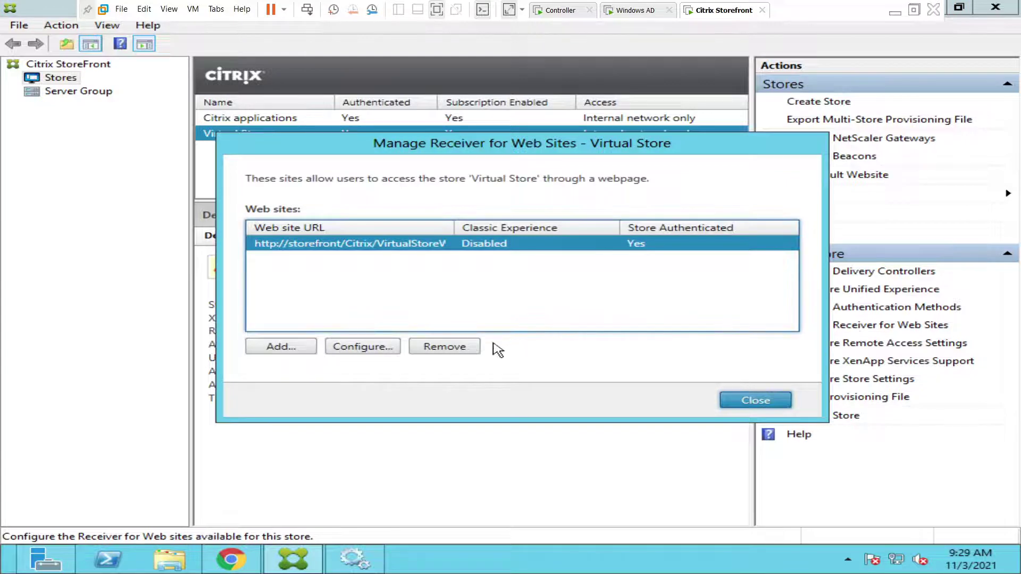
{"action": "left_click", "coordinate": [372, 349]}
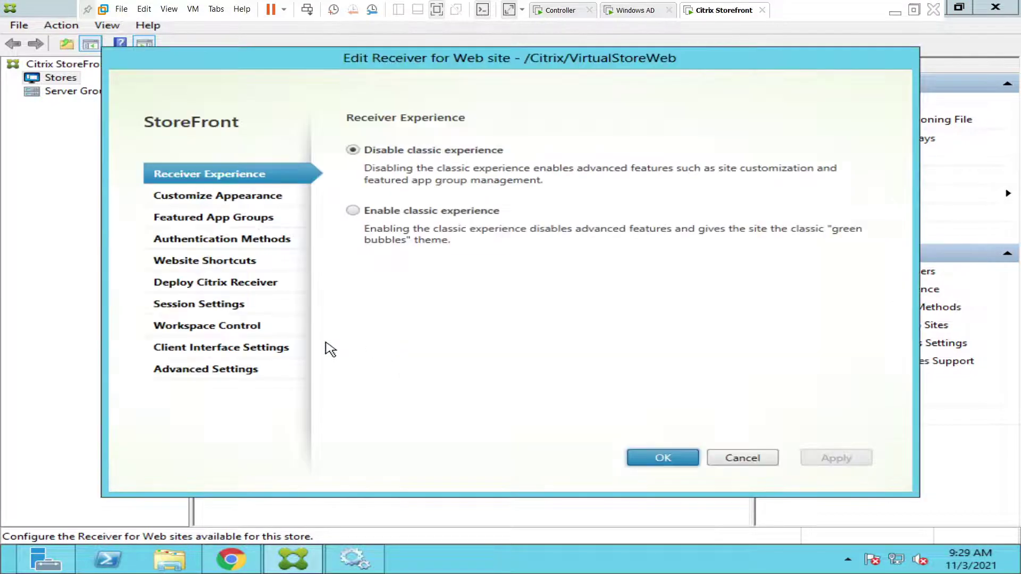
{"action": "left_click", "coordinate": [215, 348]}
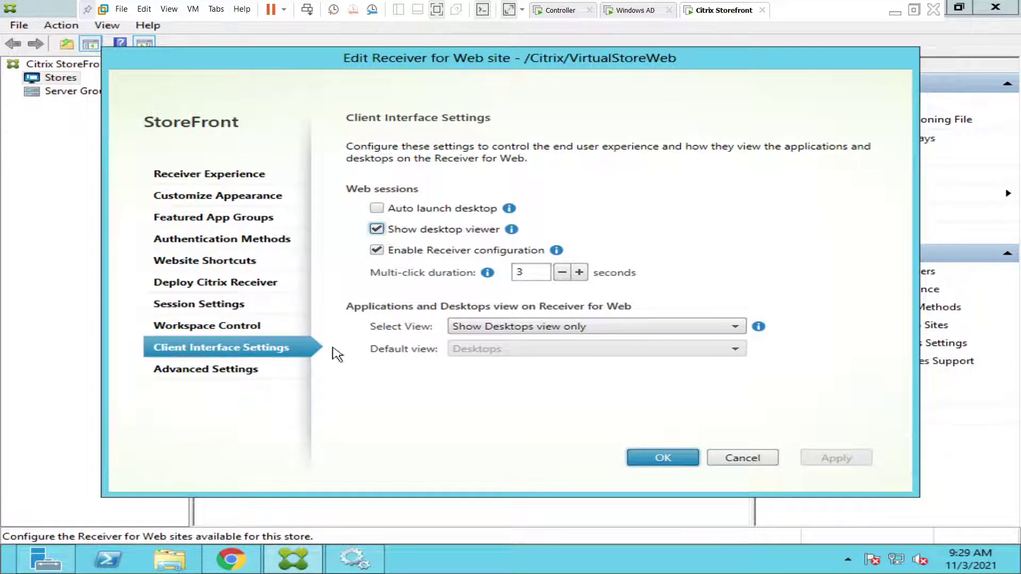
{"action": "left_click", "coordinate": [540, 329]}
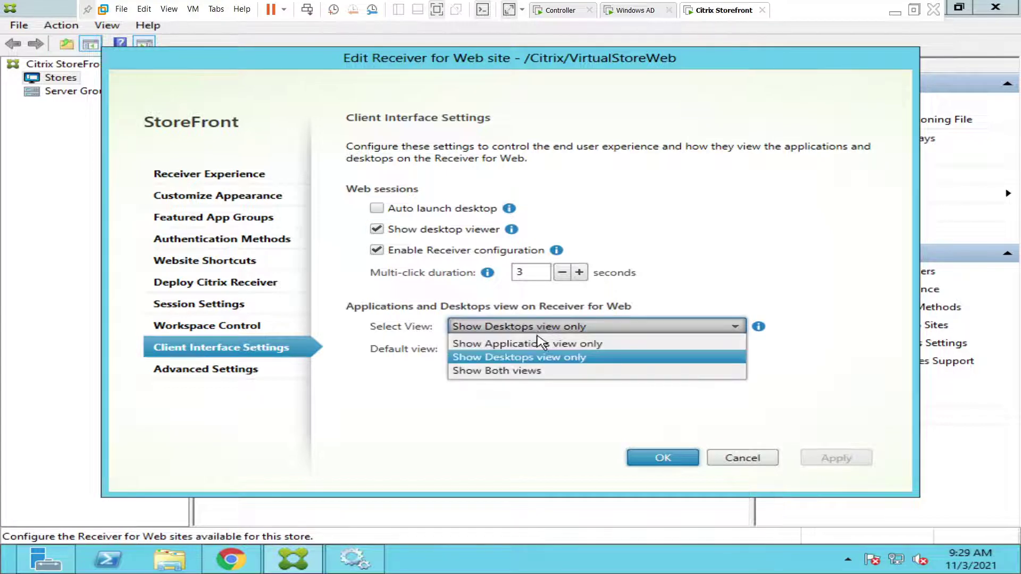
{"action": "left_click", "coordinate": [529, 372]}
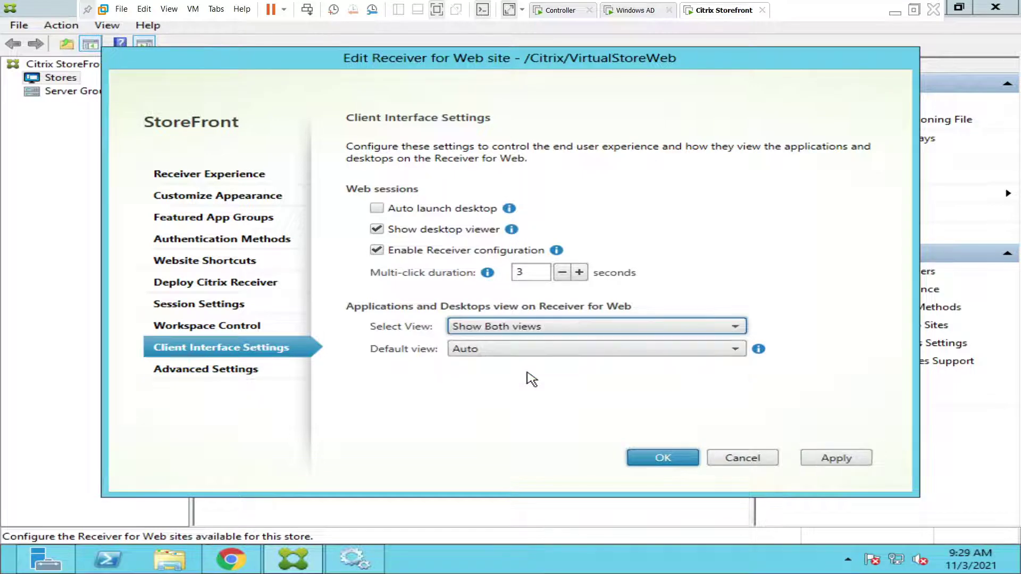
{"action": "left_click", "coordinate": [674, 462]}
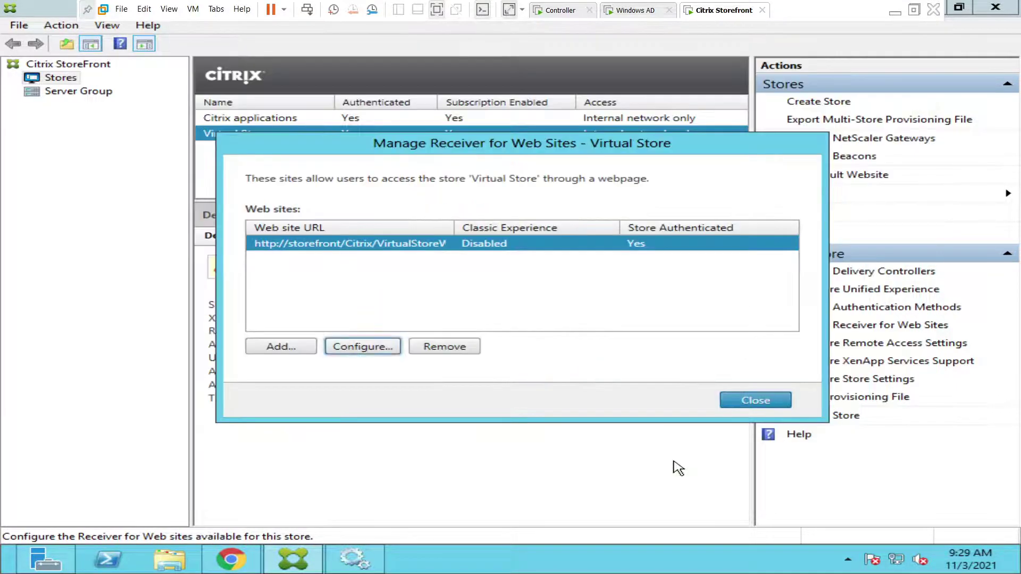
{"action": "left_click", "coordinate": [753, 406]}
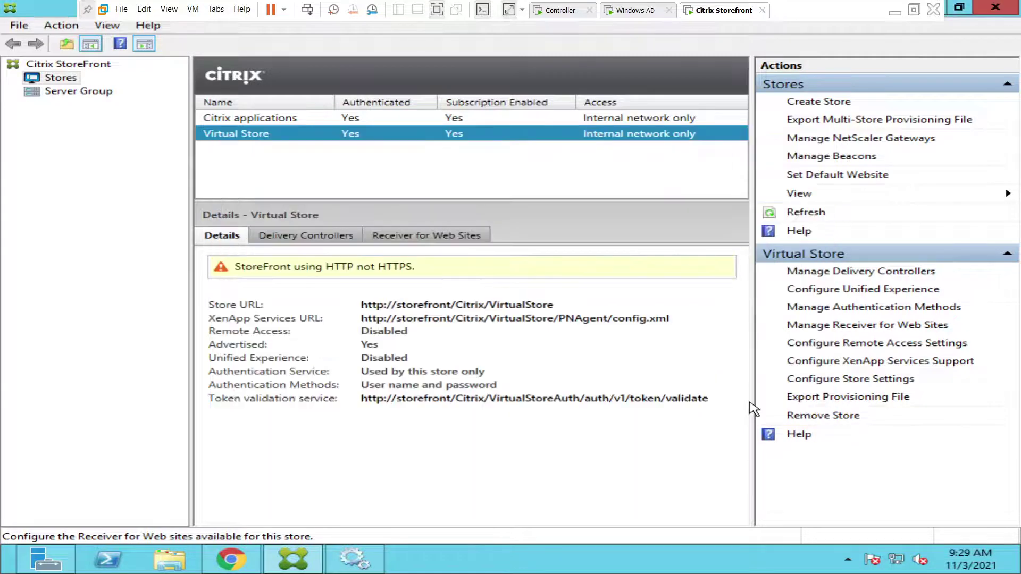
- Log back on with the administrator account and check the Desktops and Apps tabs
{"action": "left_click", "coordinate": [230, 559]}
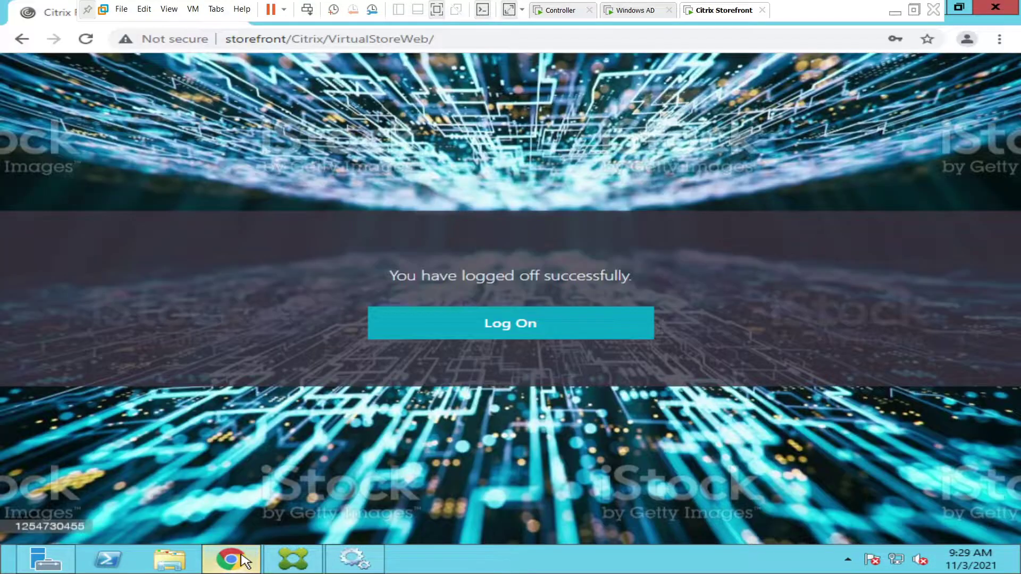
{"action": "left_click", "coordinate": [517, 335]}
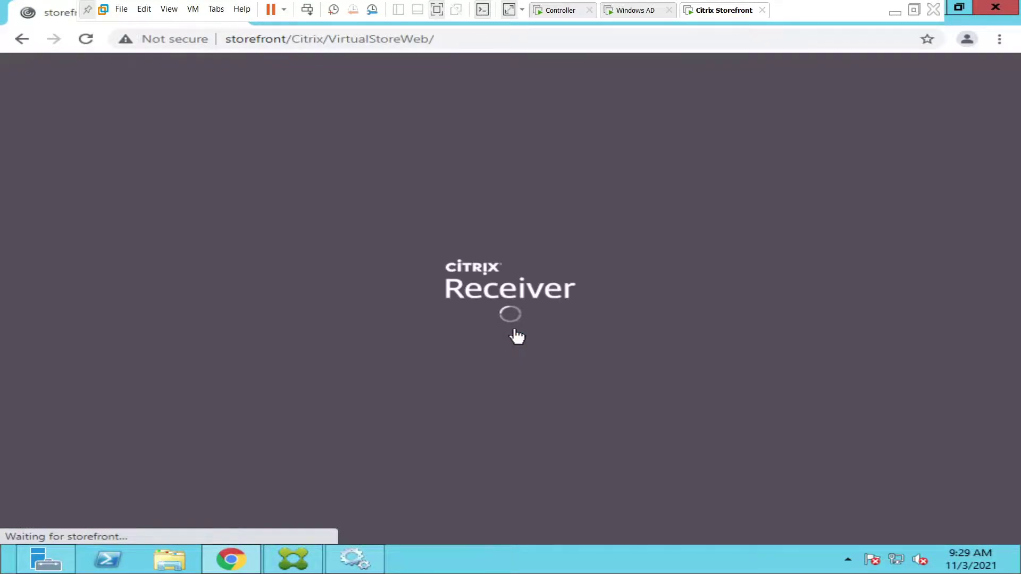
{"action": "type", "text": "administratorq"}
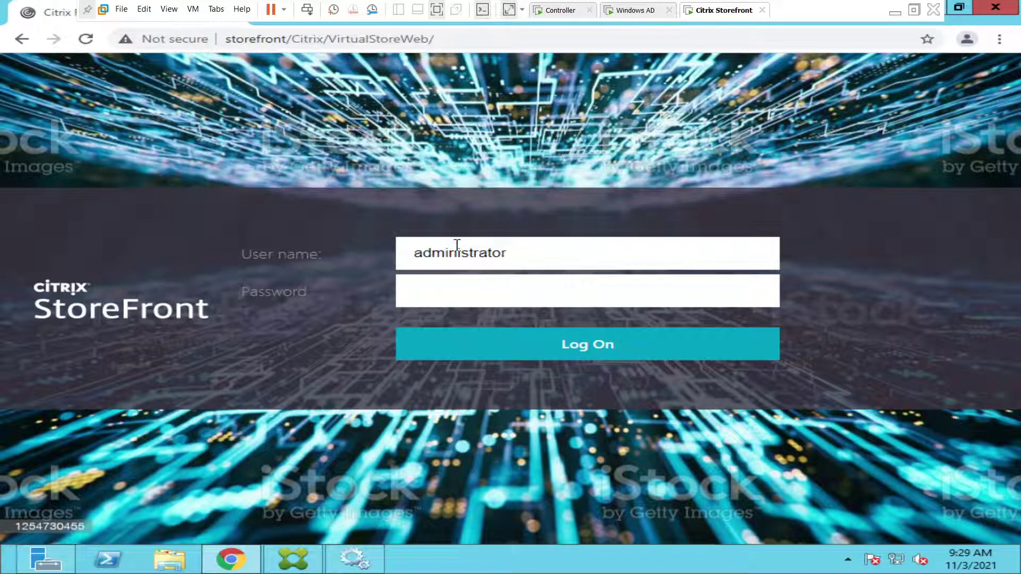
{"action": "key", "text": "Tab"}
{"action": "type", "text": "P"}
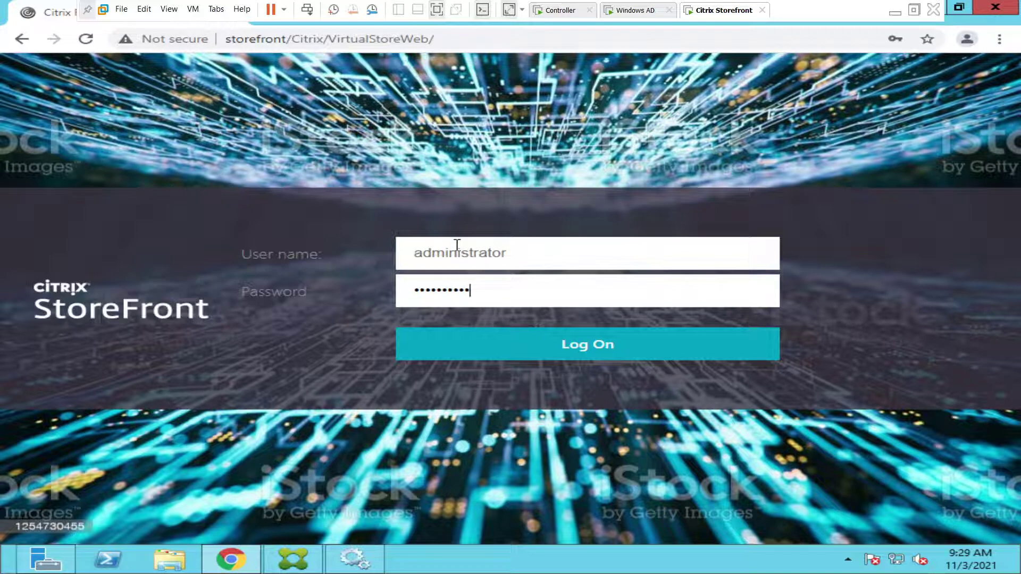
{"action": "key", "text": "Return"}
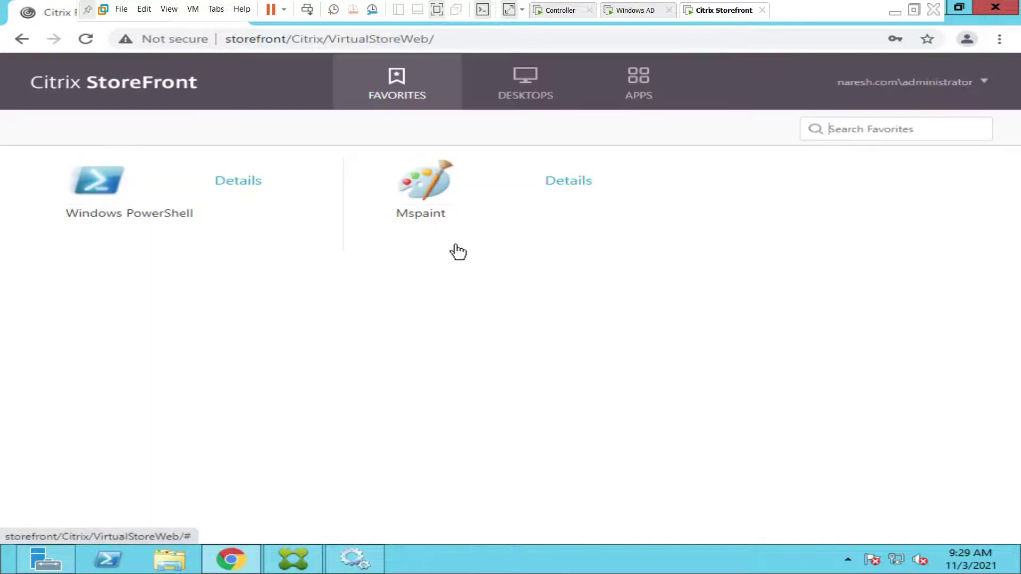
{"action": "left_click", "coordinate": [516, 101]}
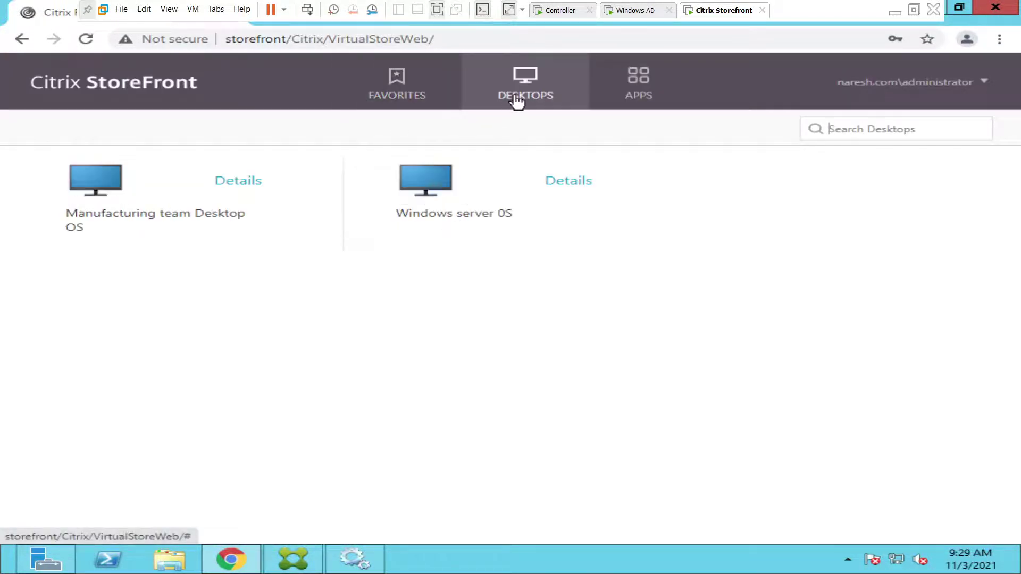
{"action": "left_click", "coordinate": [643, 96]}
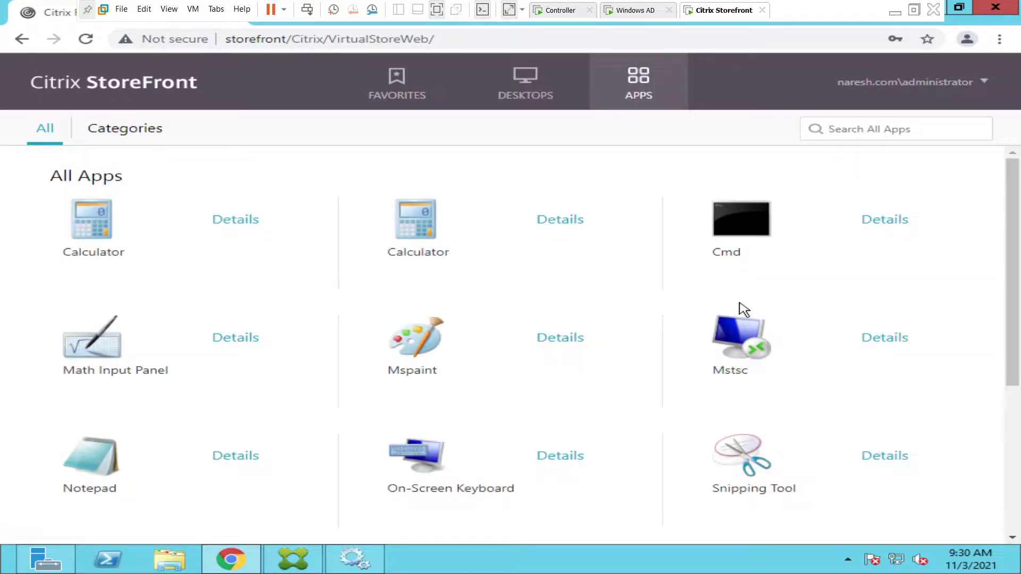